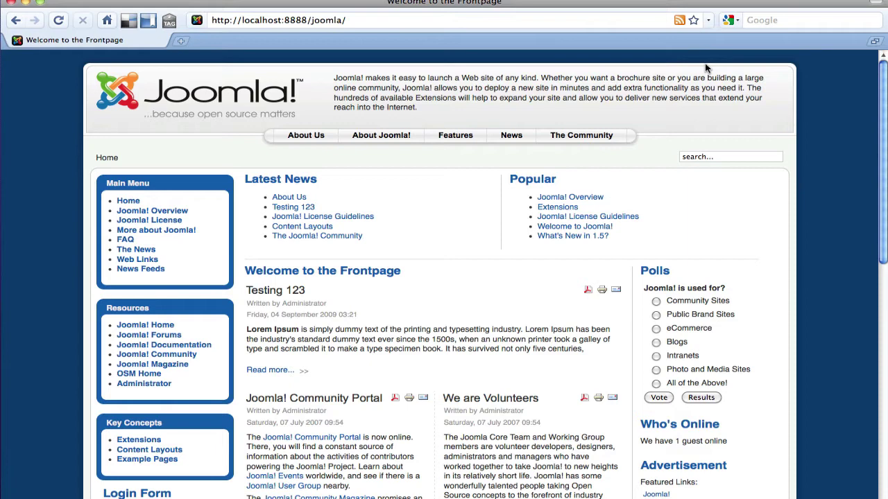
# - Open the site's administration login page at localhost:8888/joomla/administrator
pyautogui.click(390, 21)
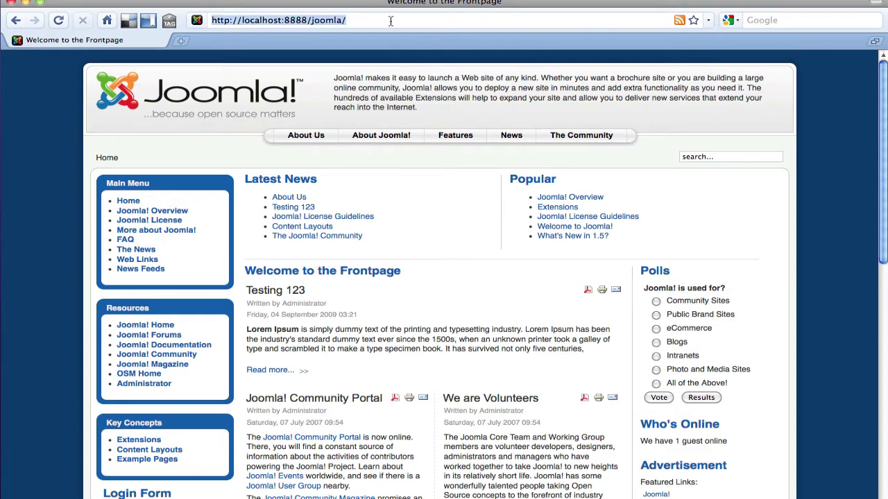
pyautogui.click(390, 21)
pyautogui.write('administrator')
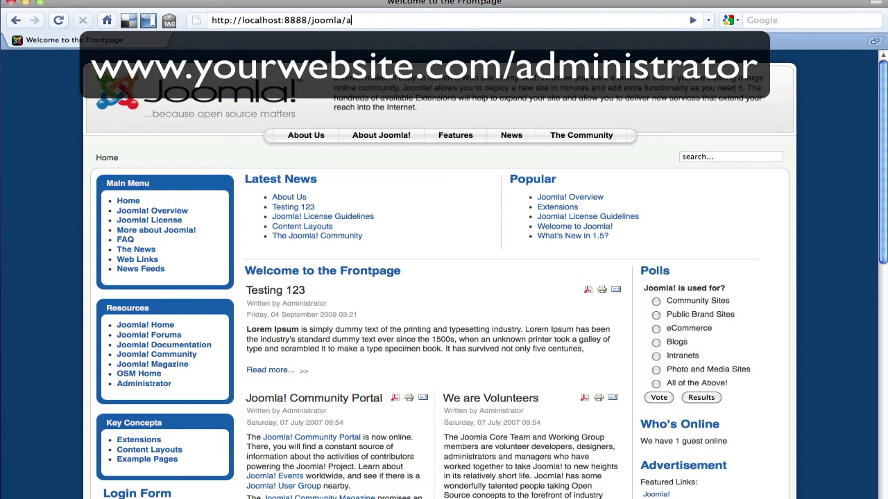
pyautogui.press('Return')
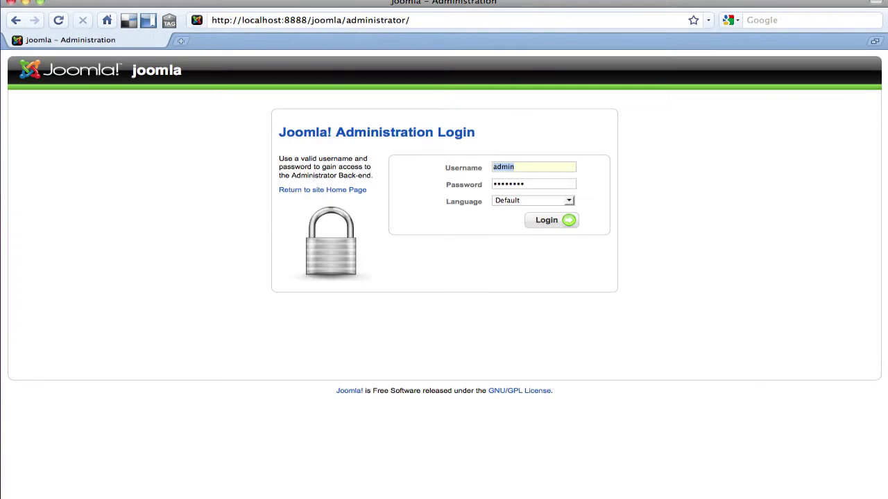
# - Enter the account password for the admin user and log in to the administration back-end
pyautogui.click(531, 184)
pyautogui.doubleClick(531, 183)
pyautogui.write('password')
pyautogui.press('Return')
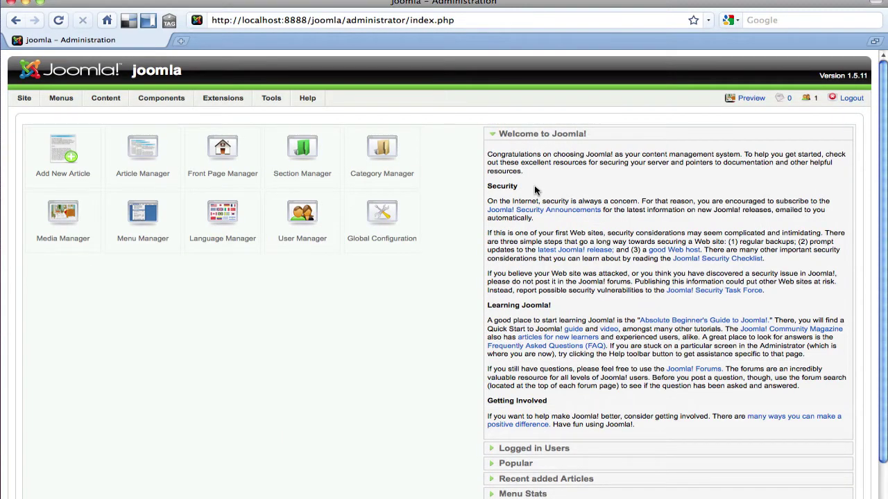
# - Look through the Control Panel's information sections, from Welcome to Joomla! and Logged in Users to Popular, Recent added Articles and Menu Stats
pyautogui.click(495, 134)
pyautogui.click(496, 150)
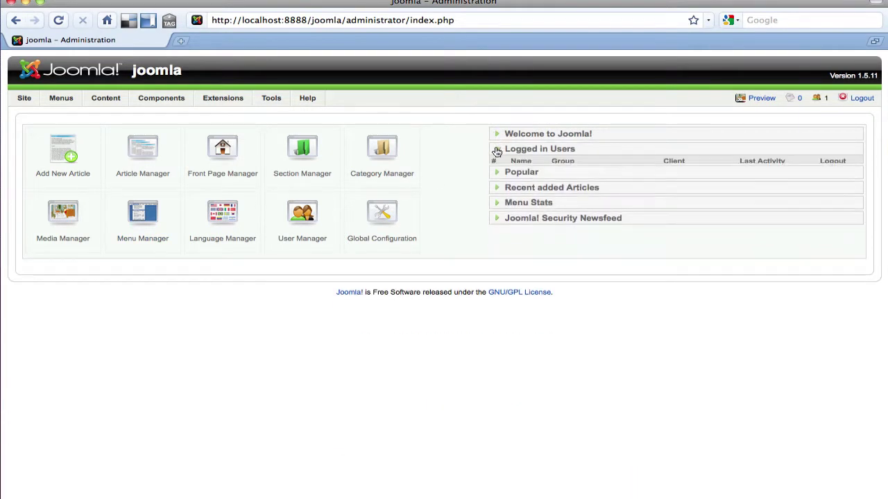
pyautogui.click(496, 150)
pyautogui.click(497, 166)
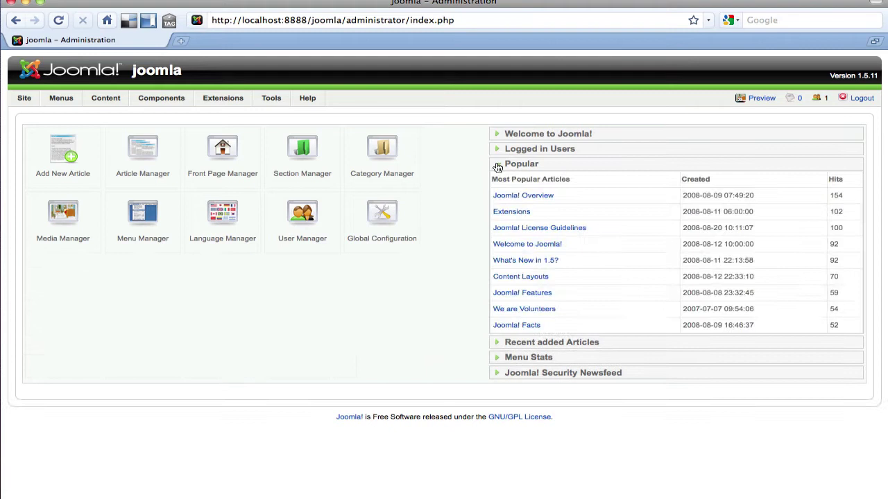
pyautogui.click(496, 166)
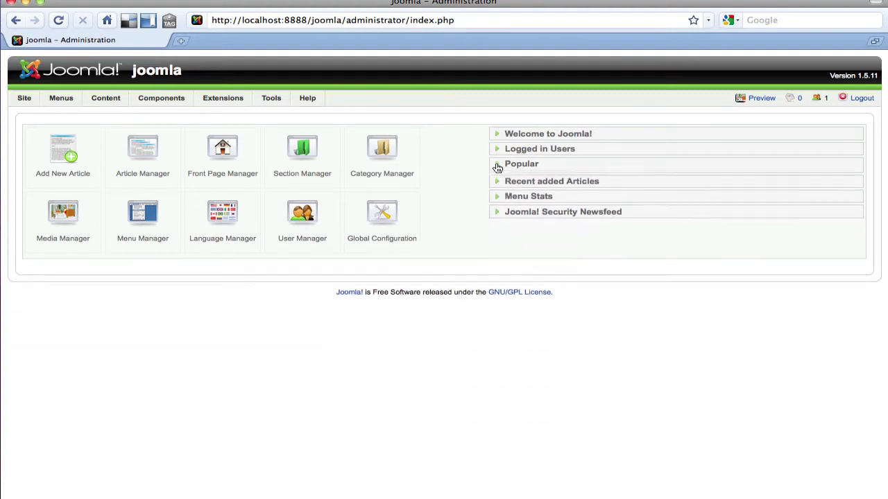
pyautogui.click(497, 180)
pyautogui.click(498, 181)
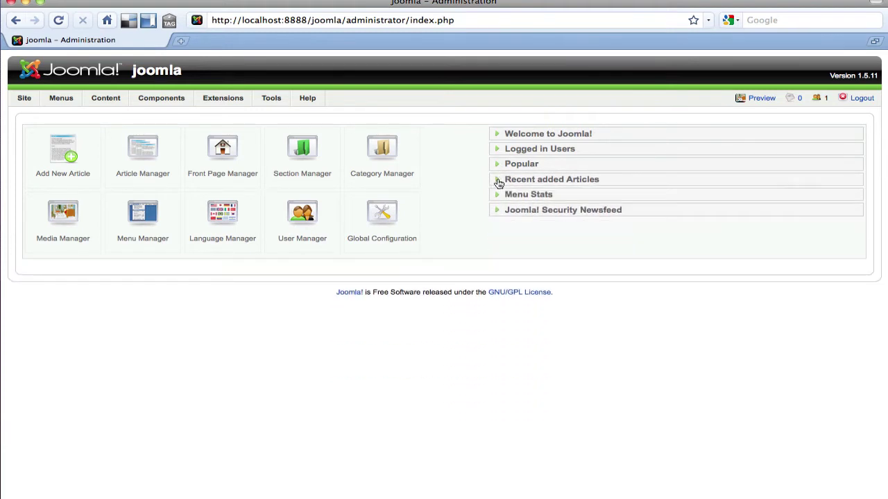
pyautogui.click(498, 196)
pyautogui.click(497, 195)
# - Open the Article Manager and look through the list of articles
pyautogui.click(129, 160)
pyautogui.scroll(-2, 108, 257)
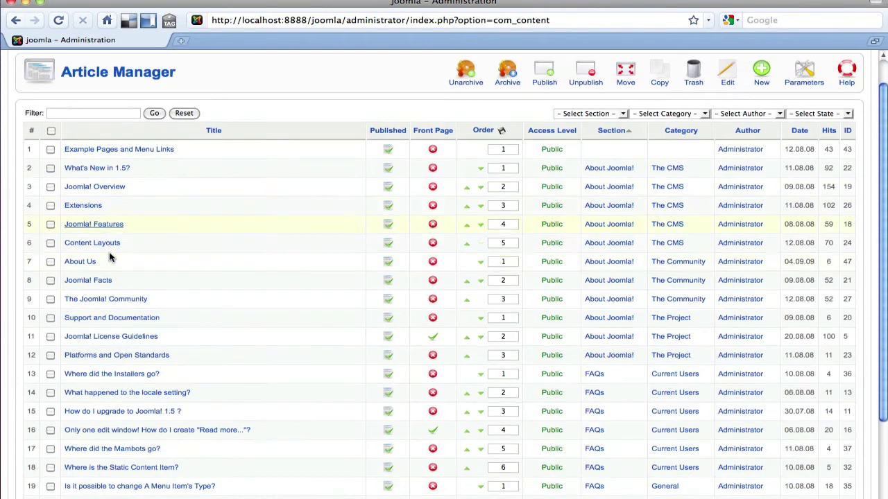
pyautogui.scroll(-3, 109, 257)
pyautogui.scroll(5, 111, 257)
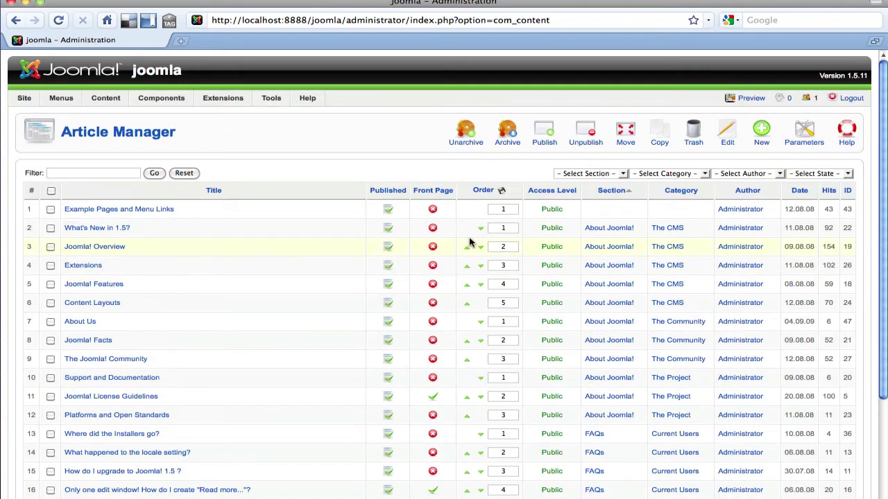
# - Filter the article list to the About Joomla! section and The CMS category
pyautogui.click(614, 179)
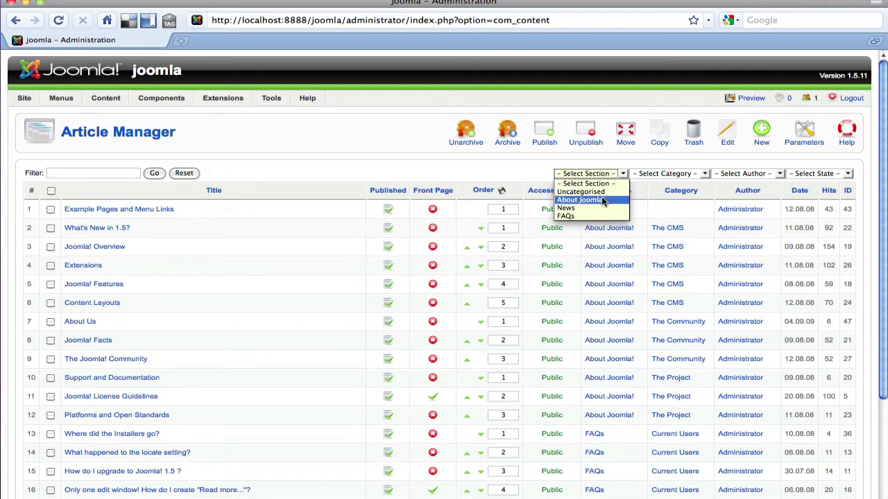
pyautogui.click(603, 200)
pyautogui.click(705, 178)
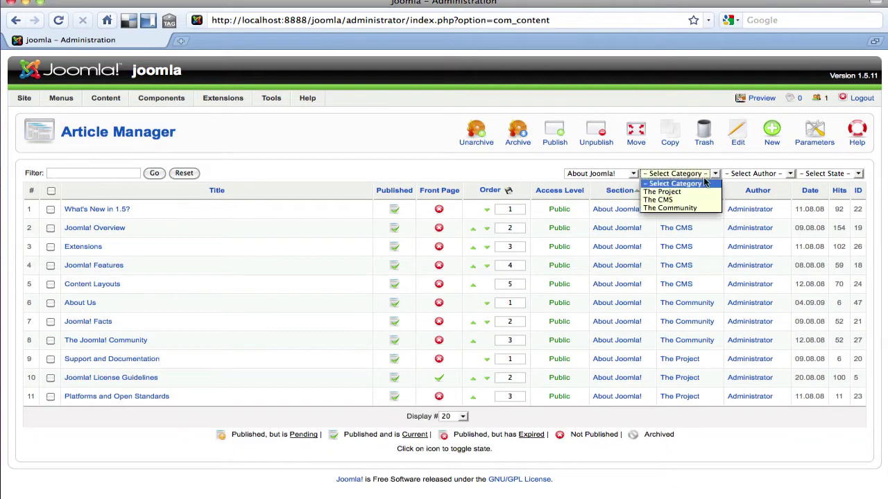
pyautogui.click(700, 201)
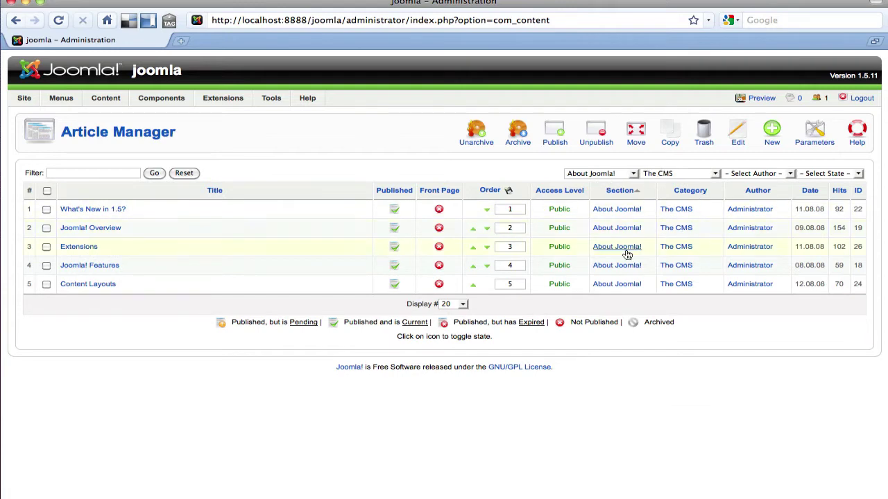
# - View the Front Page Manager from the Control Panel and return to the Control Panel
pyautogui.moveTo(24, 101)
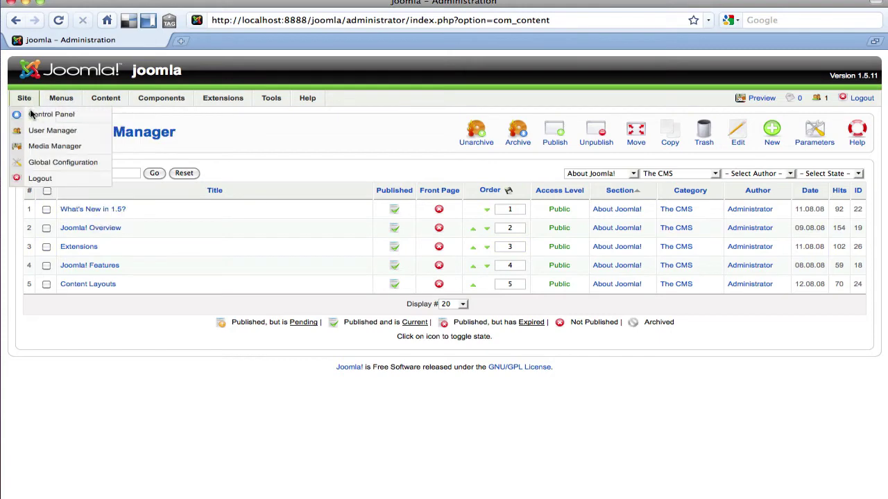
pyautogui.click(30, 115)
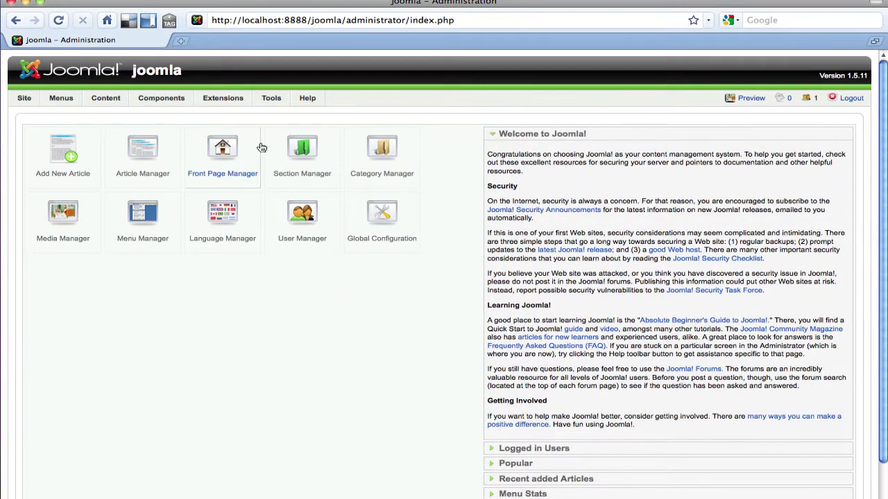
pyautogui.click(222, 152)
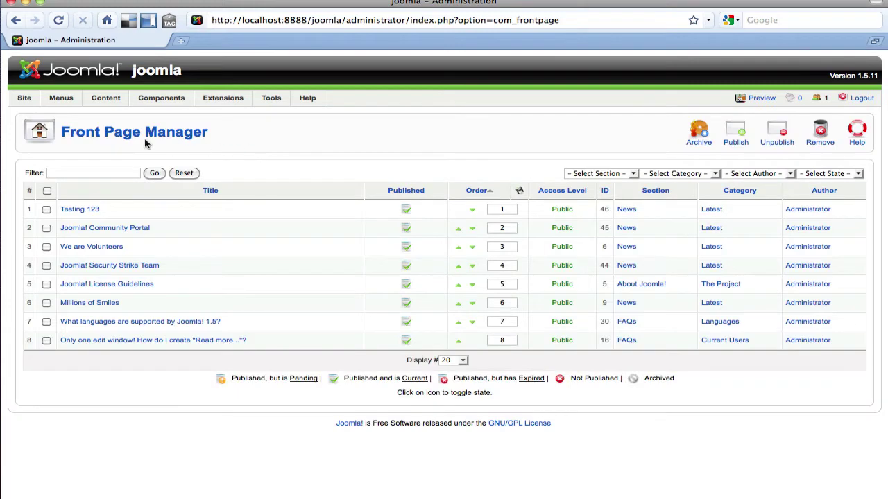
pyautogui.moveTo(9, 104)
pyautogui.click(42, 114)
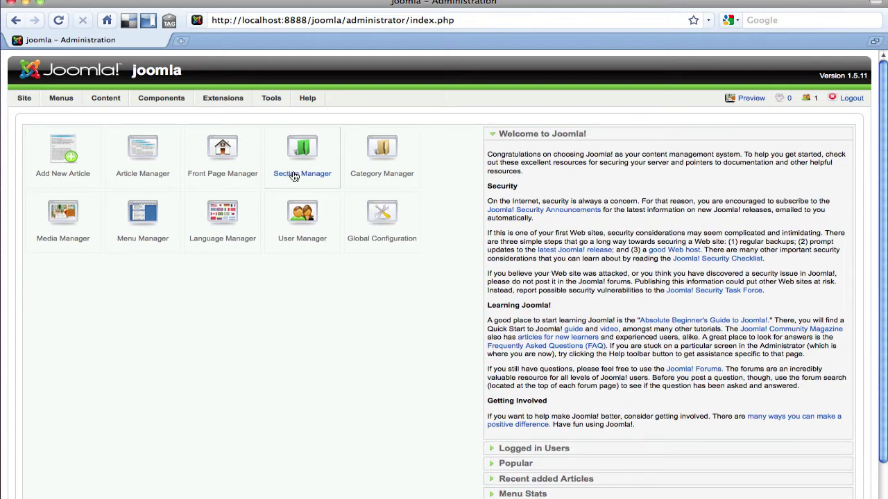
# - Open the Media Manager, preview the archive_f2 image, and go back to the Control Panel
pyautogui.click(60, 230)
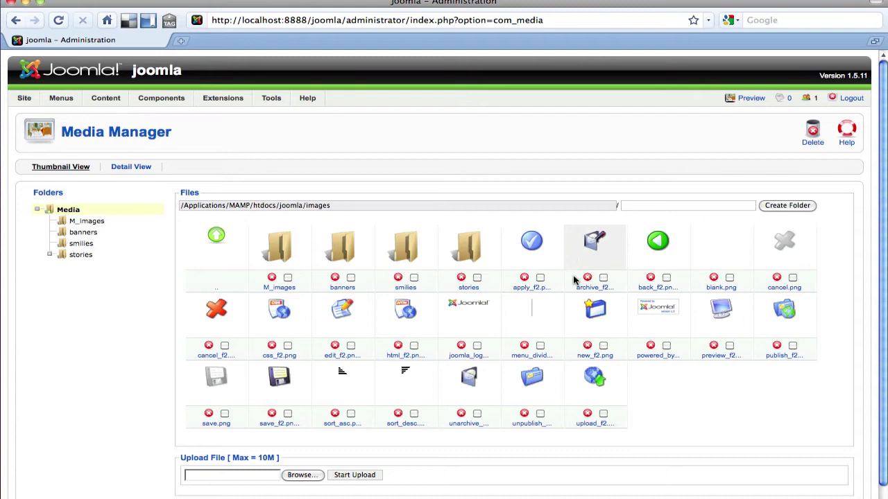
pyautogui.click(593, 250)
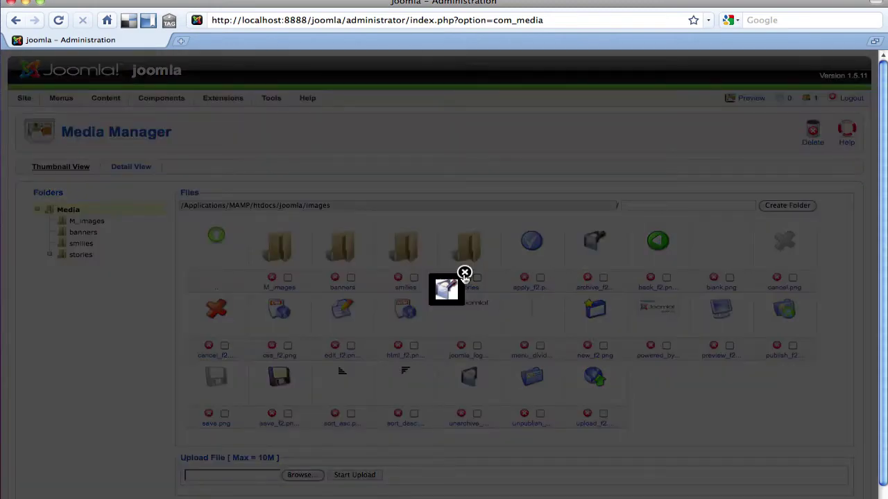
pyautogui.click(465, 272)
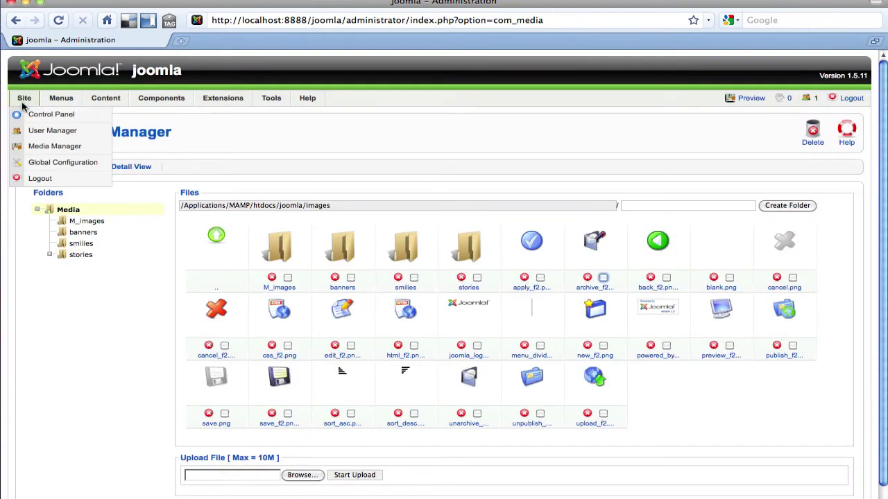
pyautogui.click(23, 111)
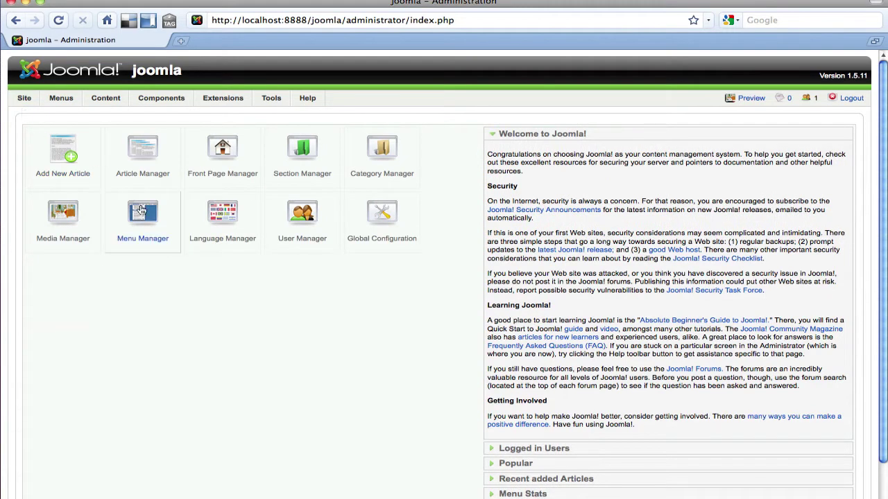
# - Open the Key Concepts menu's properties from the Menu Manager and close them without saving
pyautogui.click(149, 215)
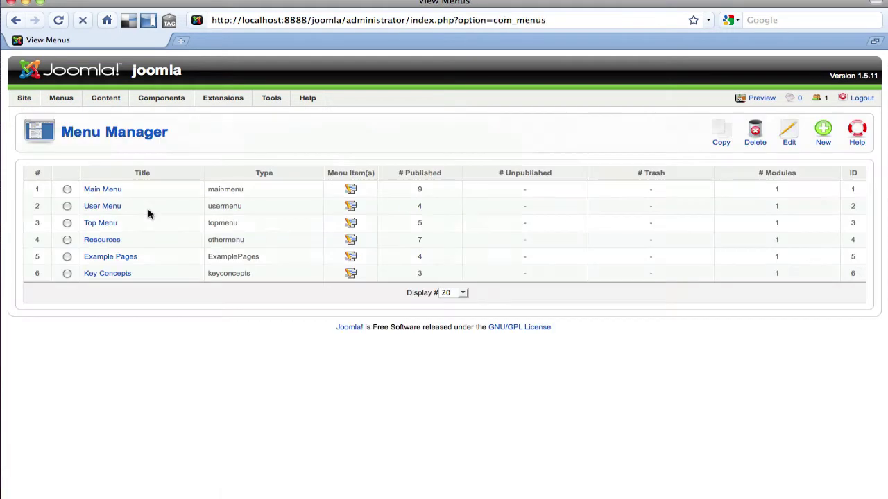
pyautogui.click(107, 273)
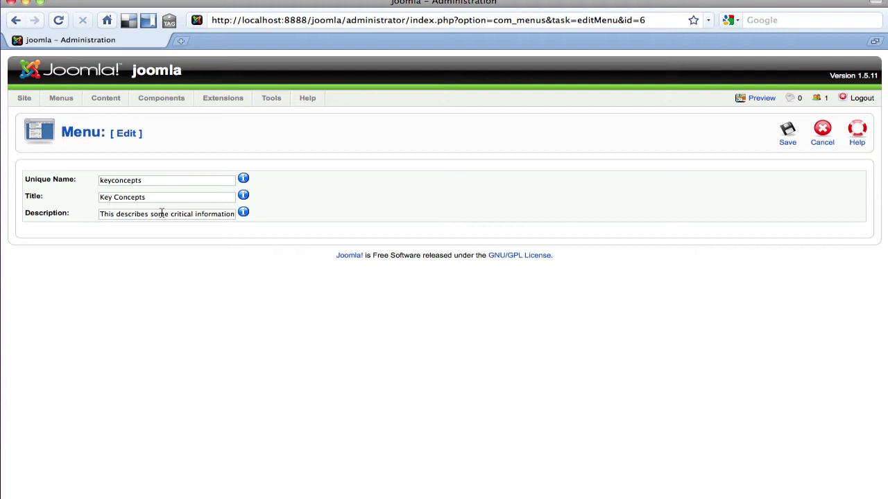
pyautogui.click(822, 133)
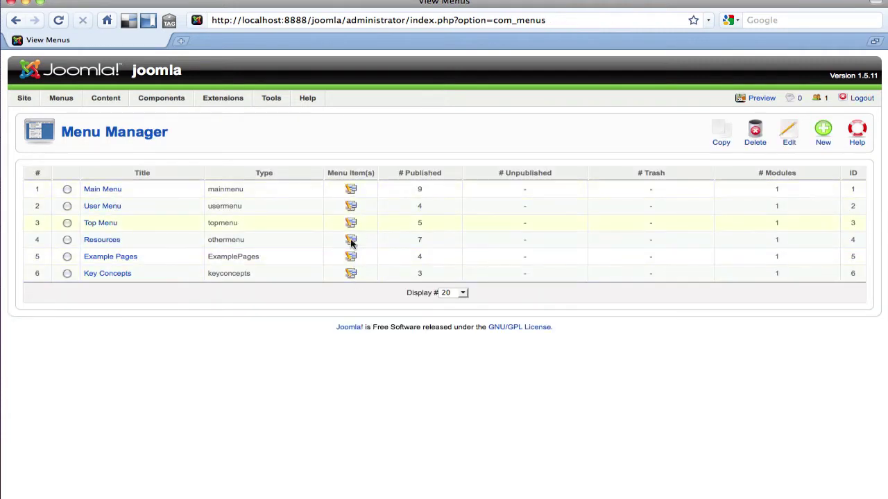
# - View the menu items of Key Concepts and Top Menu, and return to the Control Panel
pyautogui.click(351, 273)
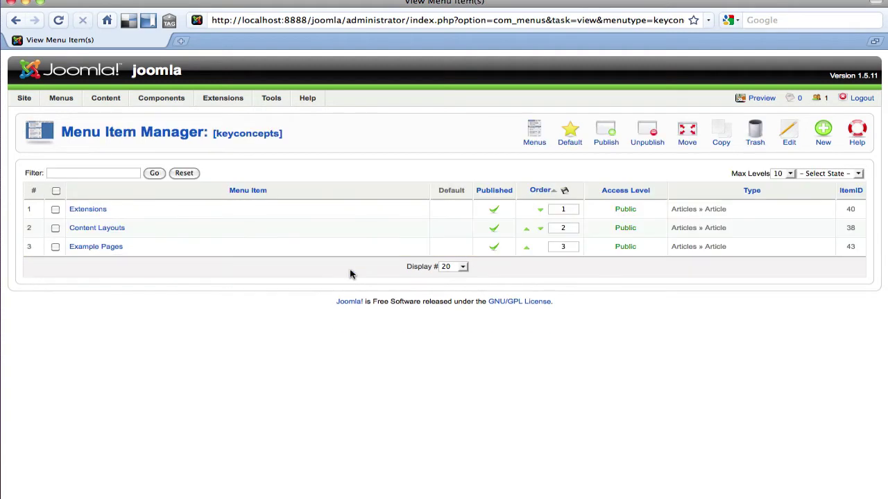
pyautogui.moveTo(63, 103)
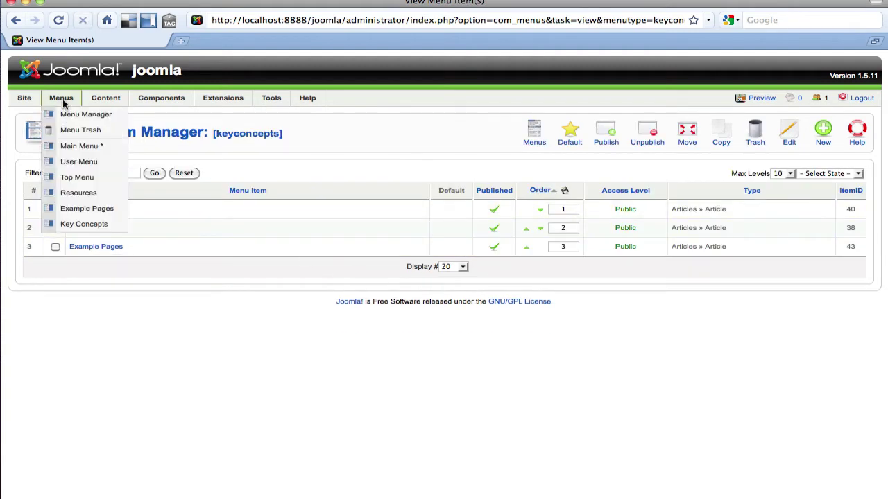
pyautogui.click(75, 178)
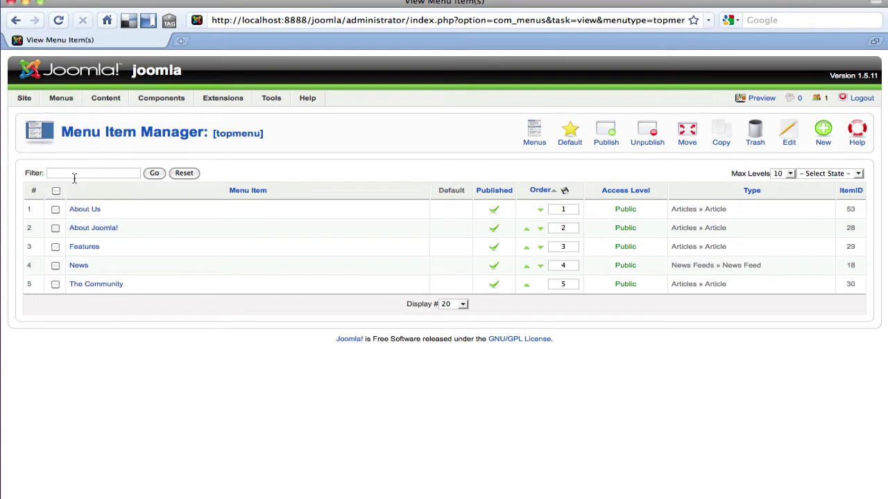
pyautogui.moveTo(25, 99)
pyautogui.click(28, 114)
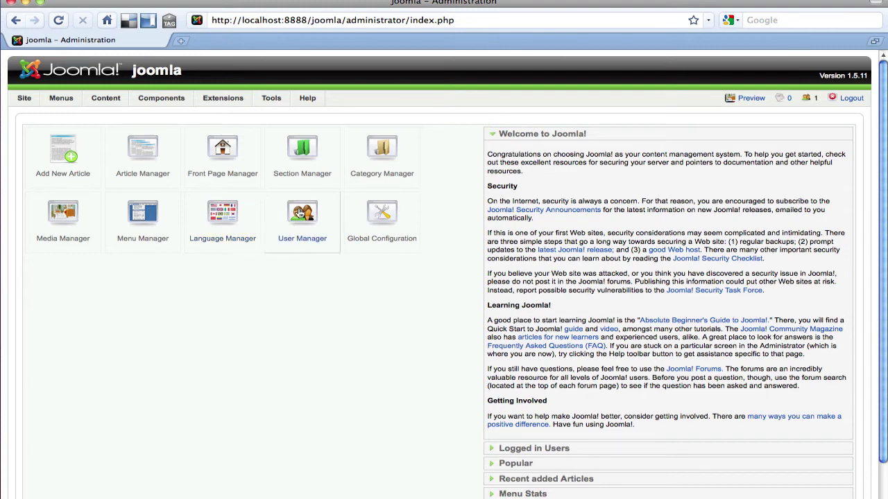
# - Open Global Configuration and examine the offline message, site name, global meta description and meta keywords
pyautogui.click(375, 224)
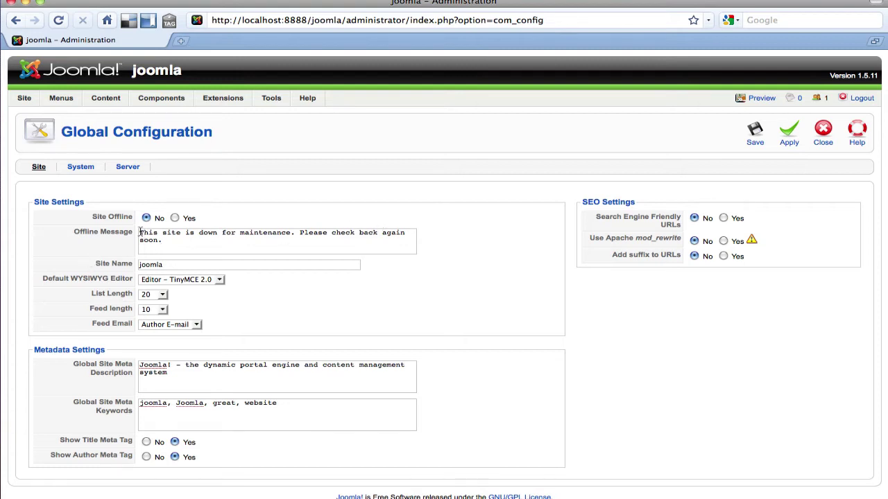
pyautogui.moveTo(165, 240); pyautogui.dragTo(140, 235)
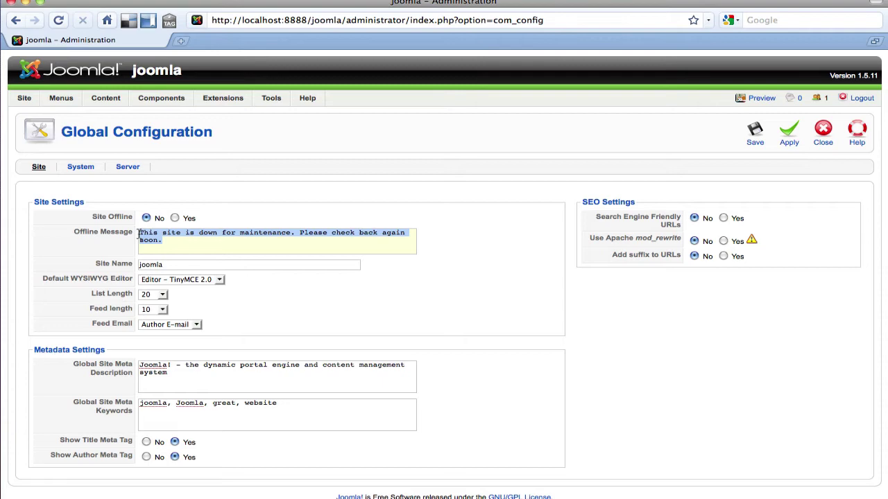
pyautogui.click(244, 282)
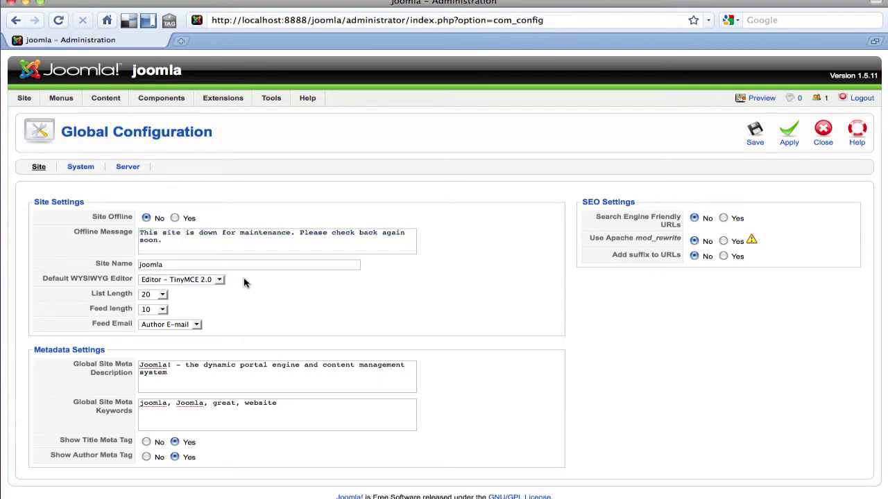
pyautogui.click(161, 265)
pyautogui.moveTo(165, 265); pyautogui.dragTo(120, 262)
pyautogui.click(181, 383)
pyautogui.moveTo(190, 381); pyautogui.dragTo(144, 368)
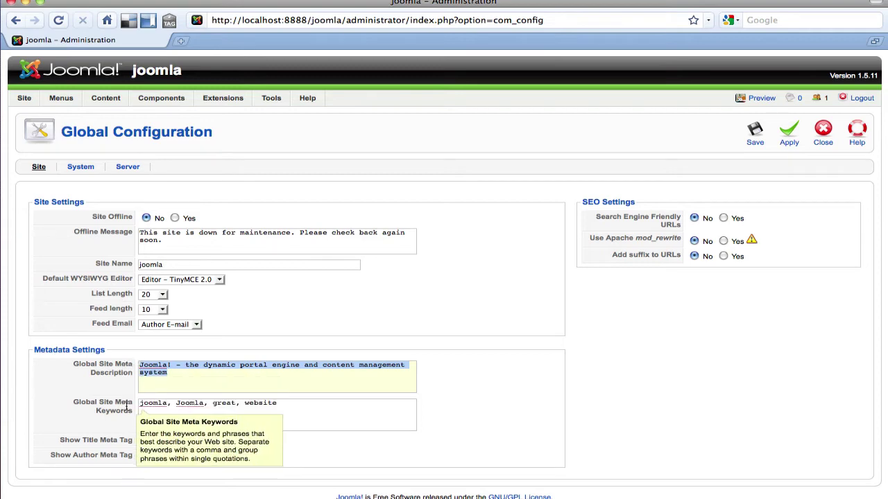
pyautogui.click(314, 409)
pyautogui.press('super+a')
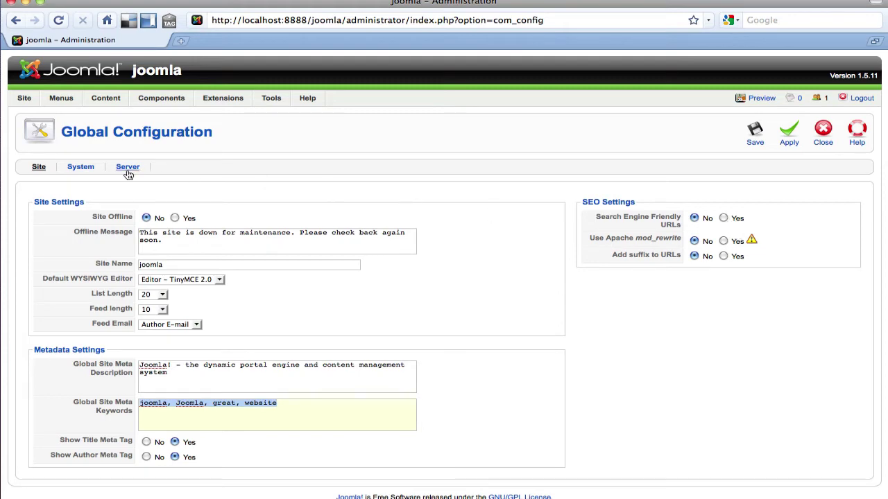
# - Examine the System and Server settings of Global Configuration, and return to the Control Panel
pyautogui.click(93, 170)
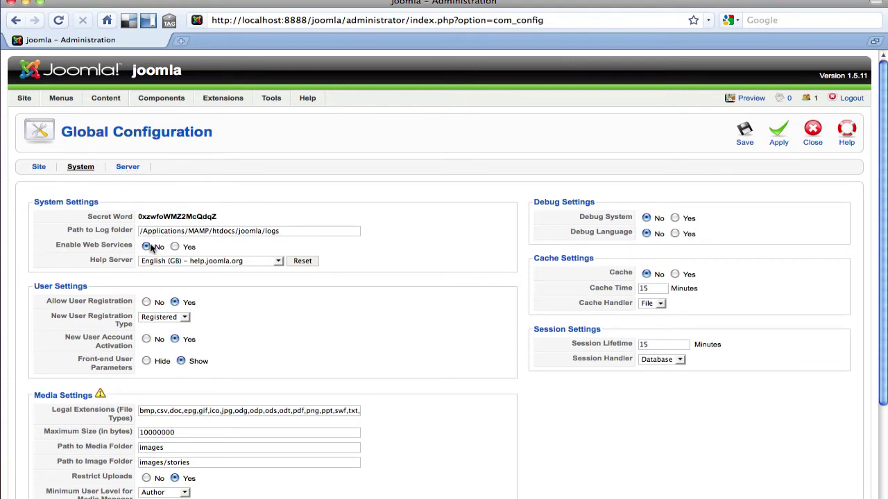
pyautogui.scroll(-3, 275, 262)
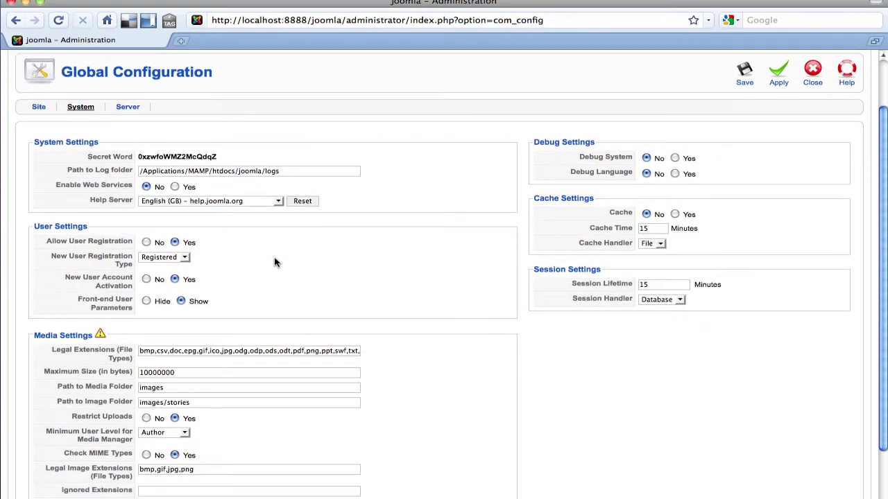
pyautogui.scroll(2, 349, 264)
pyautogui.click(125, 137)
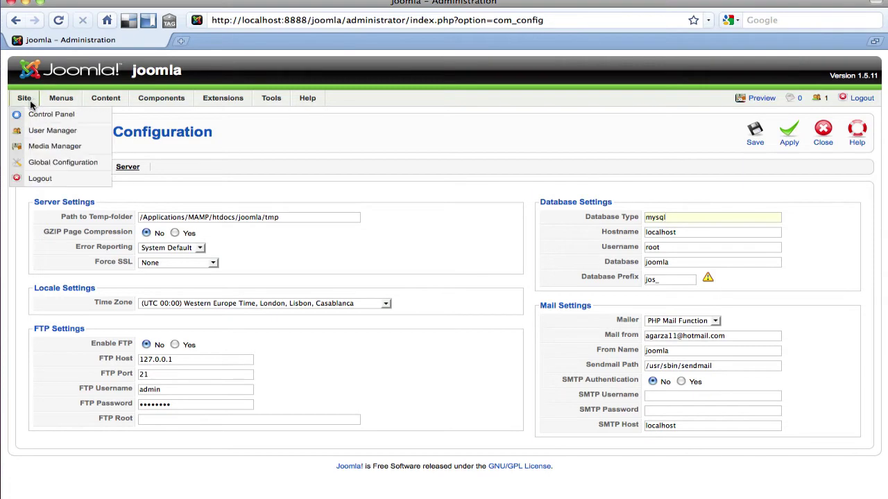
pyautogui.click(30, 114)
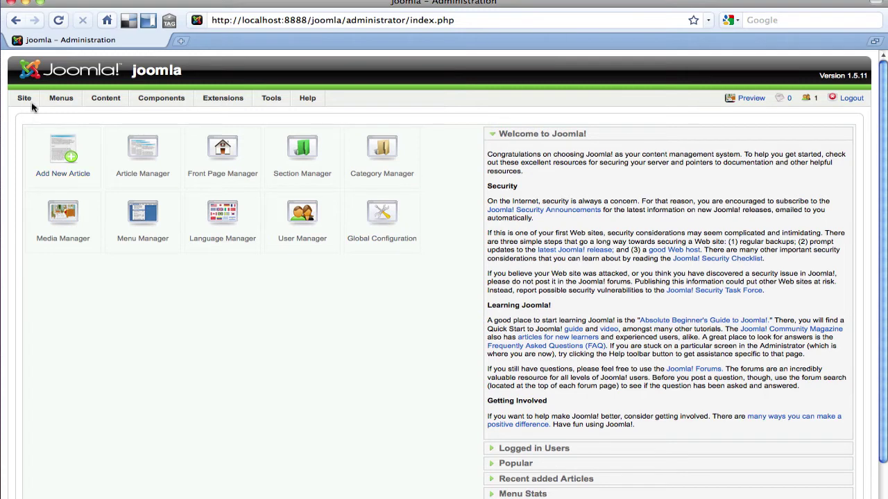
# - Open the extension Install/Uninstall page, bring up the file chooser for a package file, and cancel it
pyautogui.moveTo(34, 99)
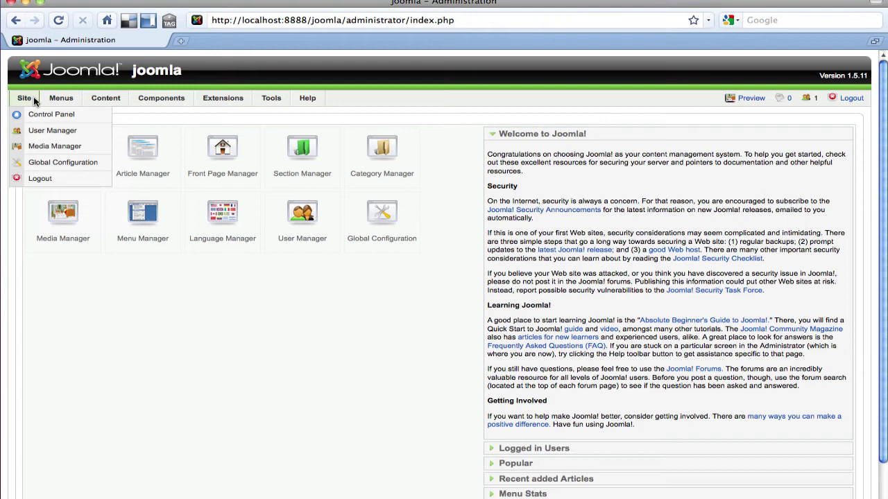
pyautogui.moveTo(90, 102)
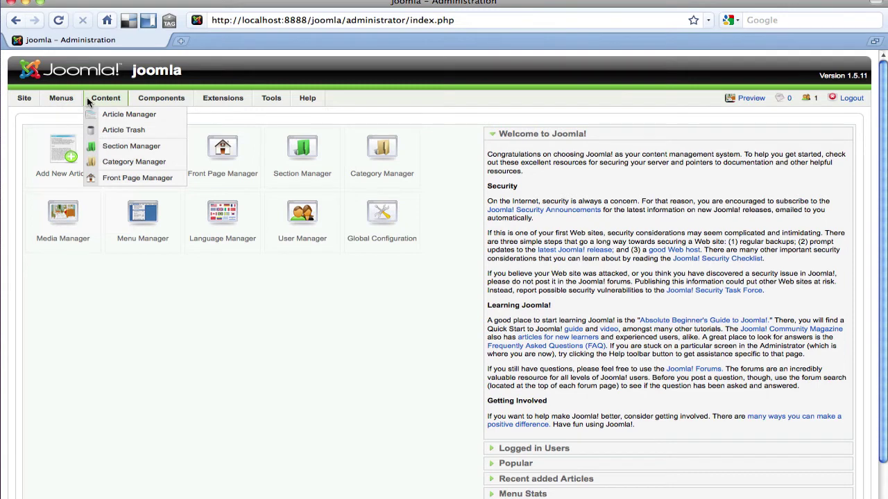
pyautogui.moveTo(141, 102)
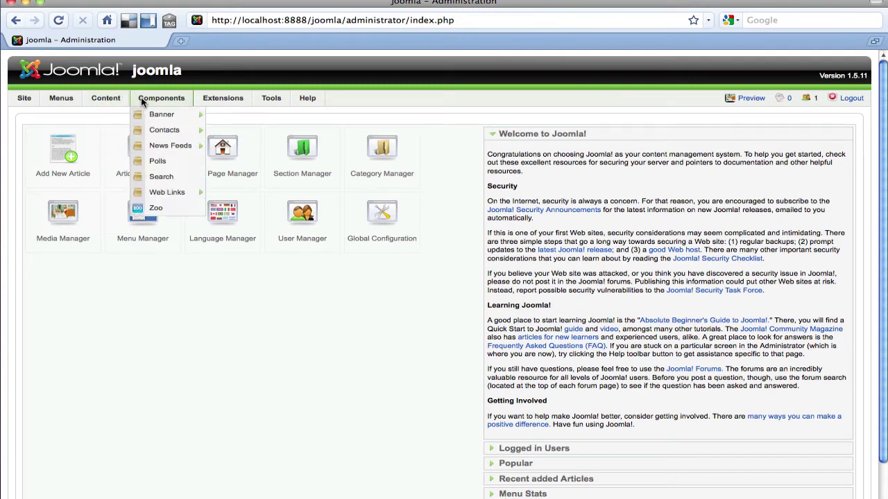
pyautogui.moveTo(203, 102)
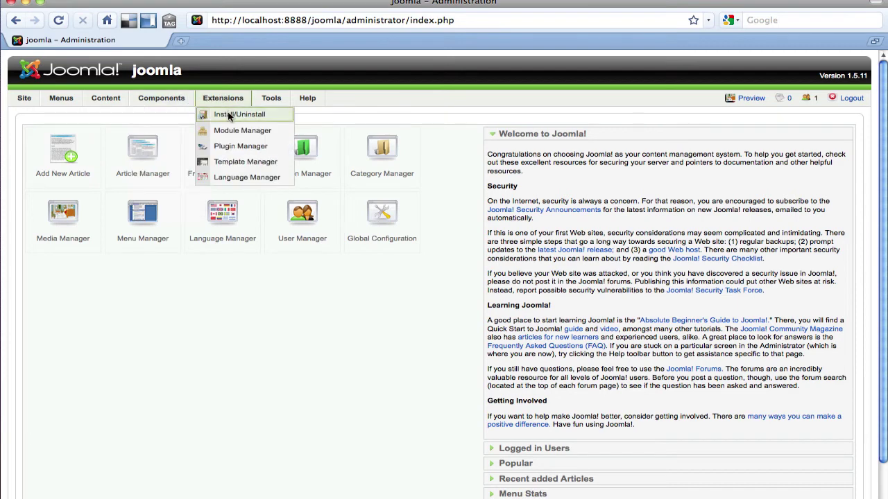
pyautogui.click(229, 115)
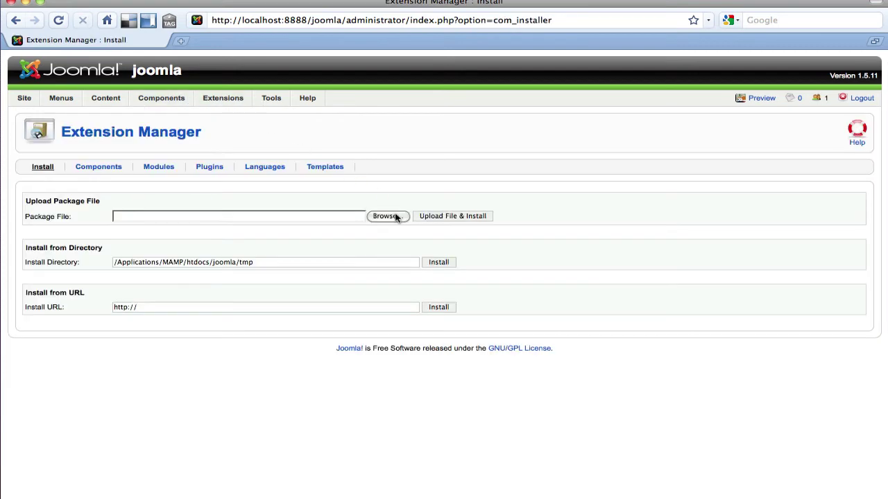
pyautogui.click(394, 216)
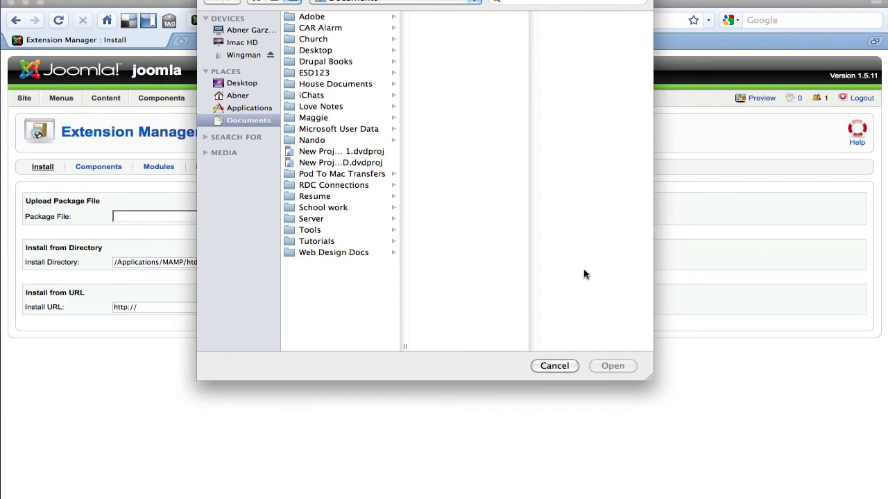
pyautogui.click(558, 368)
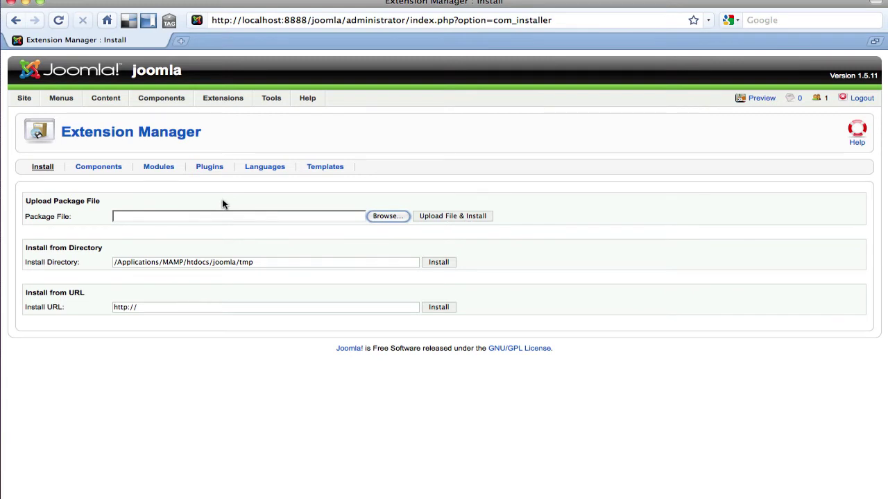
# - View the installed components, modules, plugins, languages and templates in the Extension Manager
pyautogui.click(96, 170)
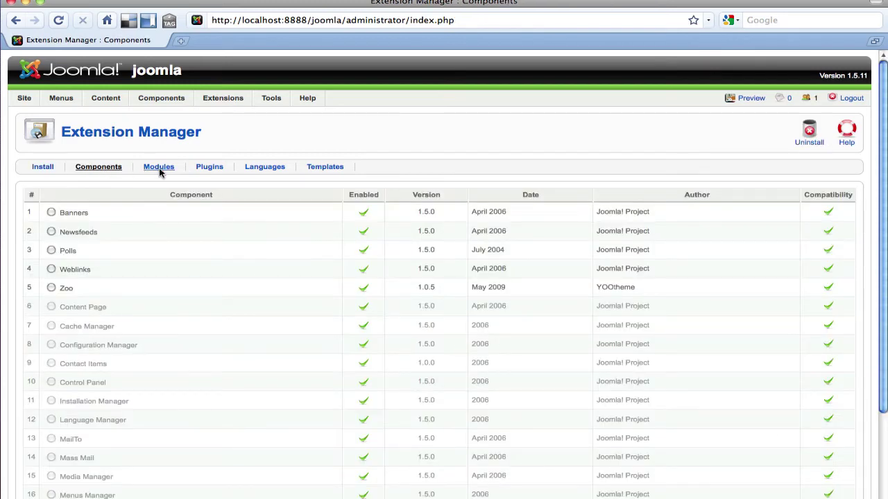
pyautogui.click(159, 169)
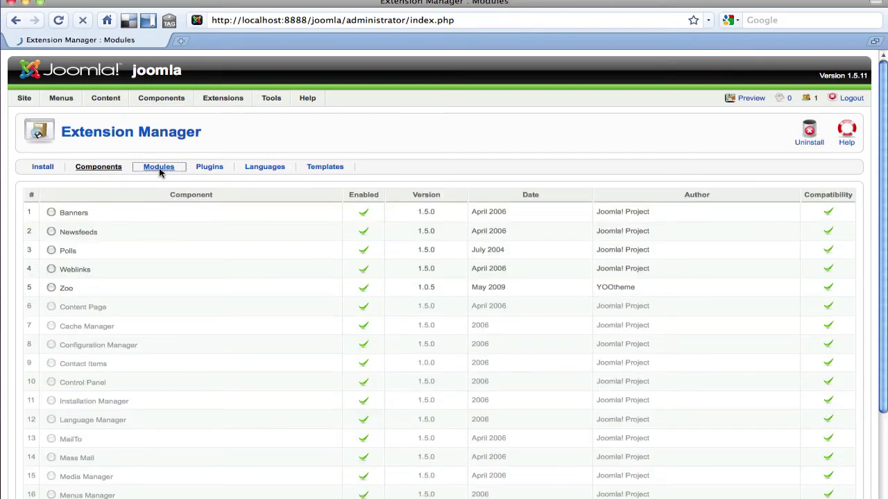
pyautogui.click(211, 169)
pyautogui.click(274, 169)
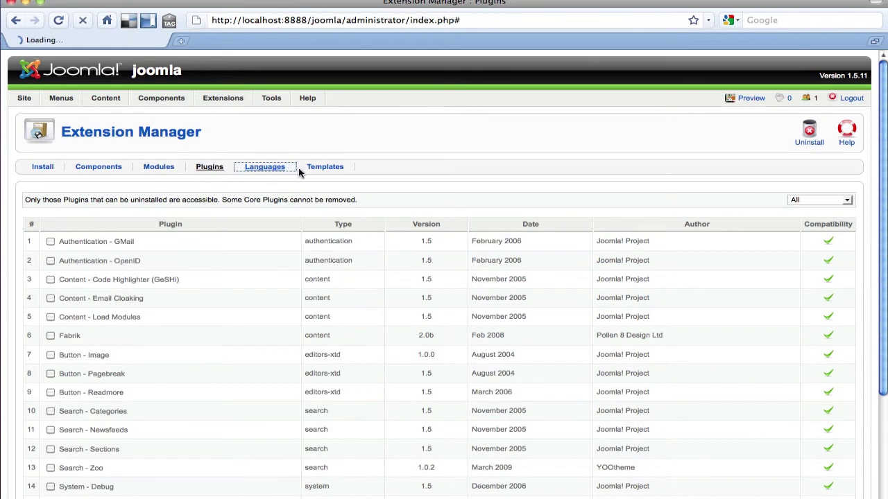
pyautogui.click(334, 170)
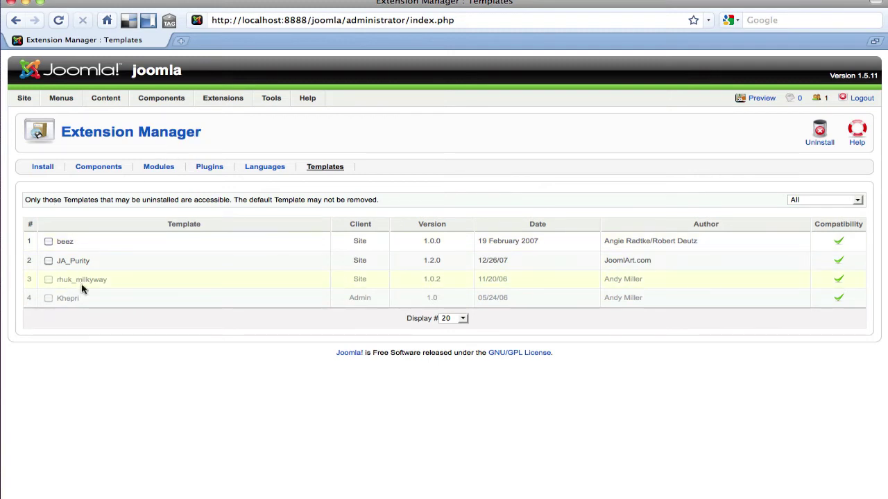
# - Make JA_Purity the default site template in the Template Manager and preview the site's front page
pyautogui.moveTo(204, 102)
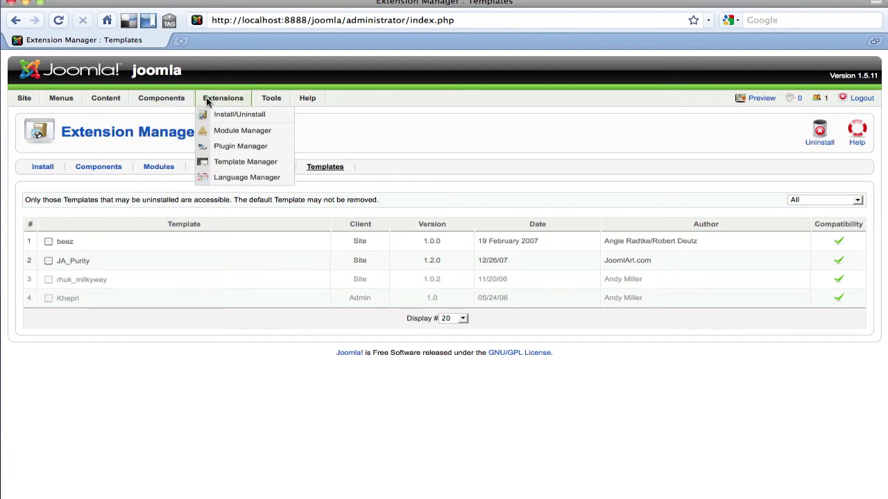
pyautogui.click(236, 162)
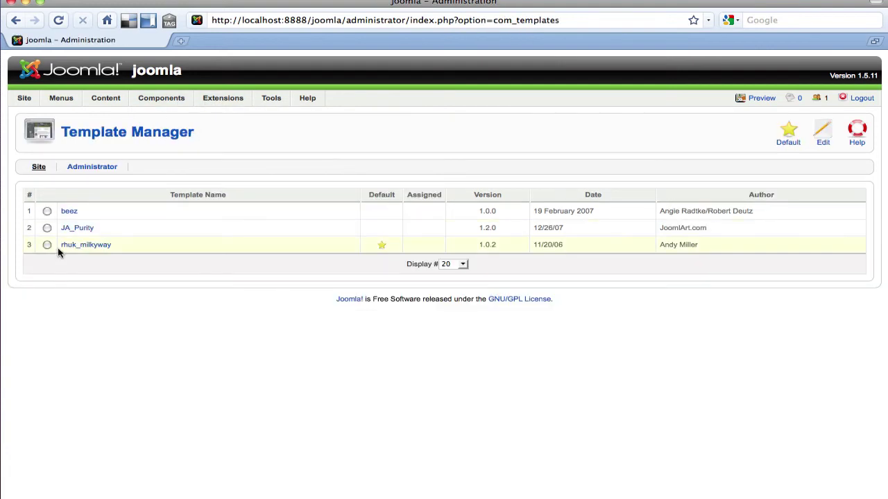
pyautogui.click(47, 228)
pyautogui.click(793, 139)
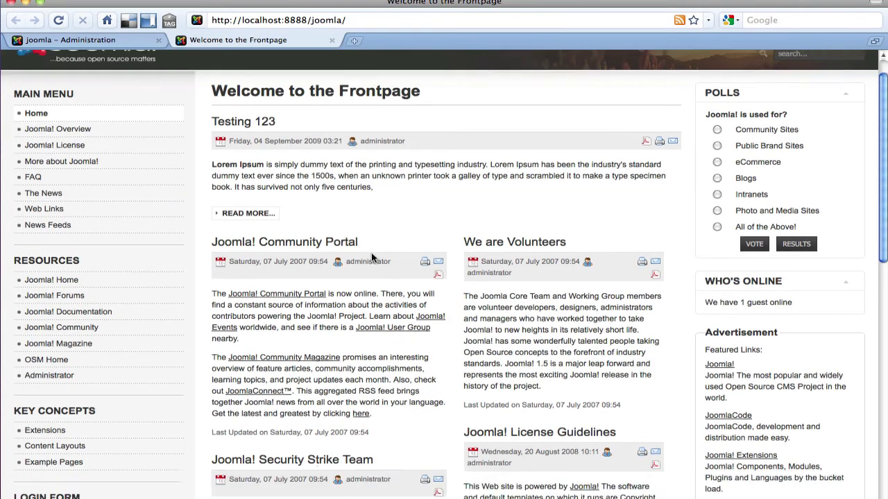
pyautogui.scroll(-8, 371, 257)
pyautogui.scroll(8, 371, 256)
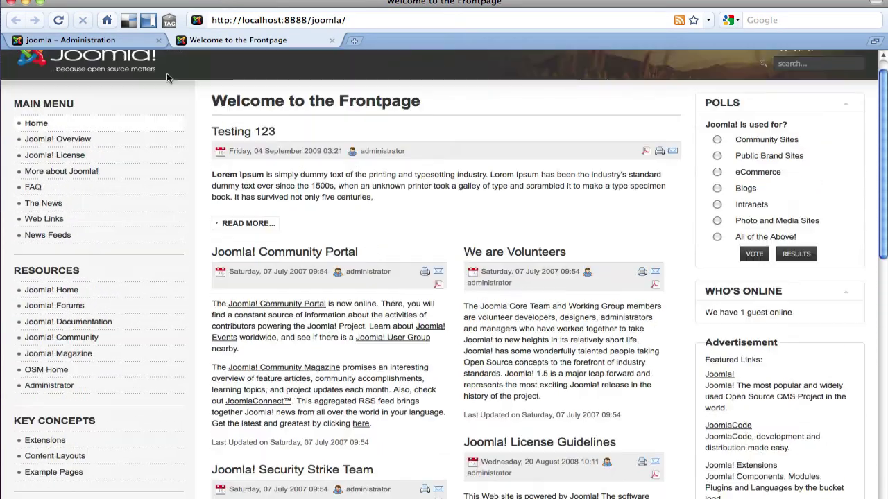
# - Make rhuk_milkyway the default site template, reload the front page to view it, and return to the Template Manager
pyautogui.click(124, 40)
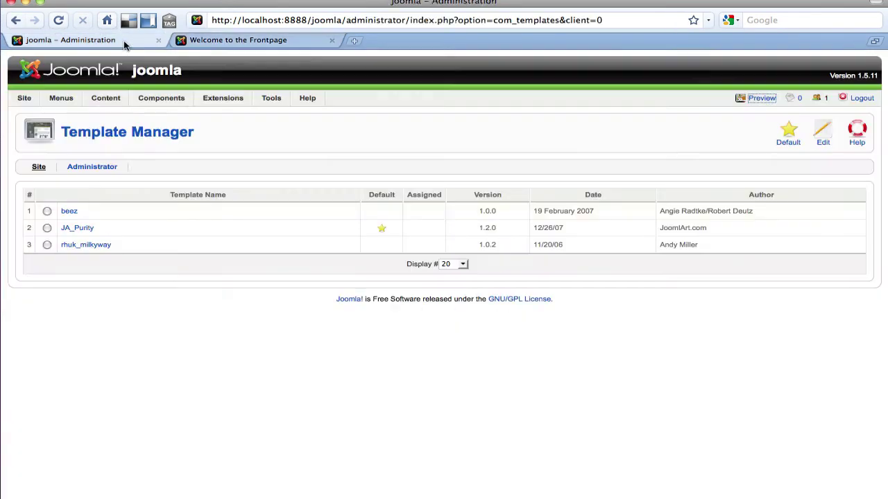
pyautogui.click(45, 246)
pyautogui.click(788, 137)
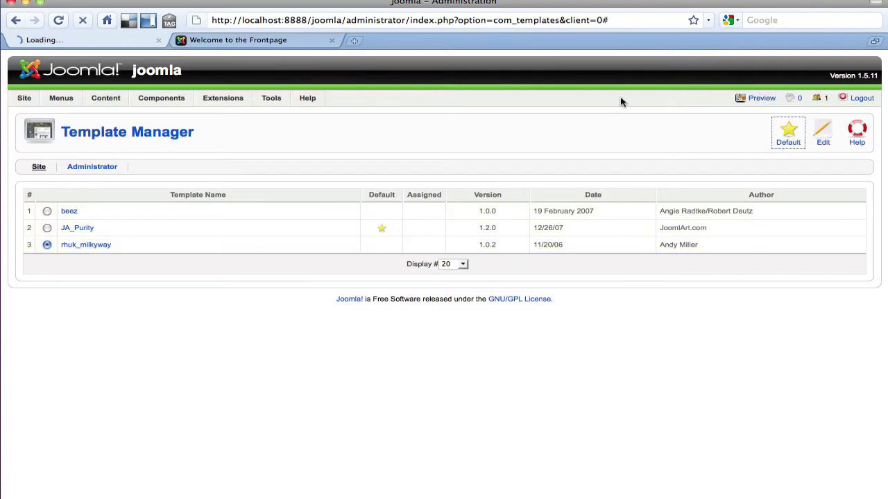
pyautogui.click(291, 46)
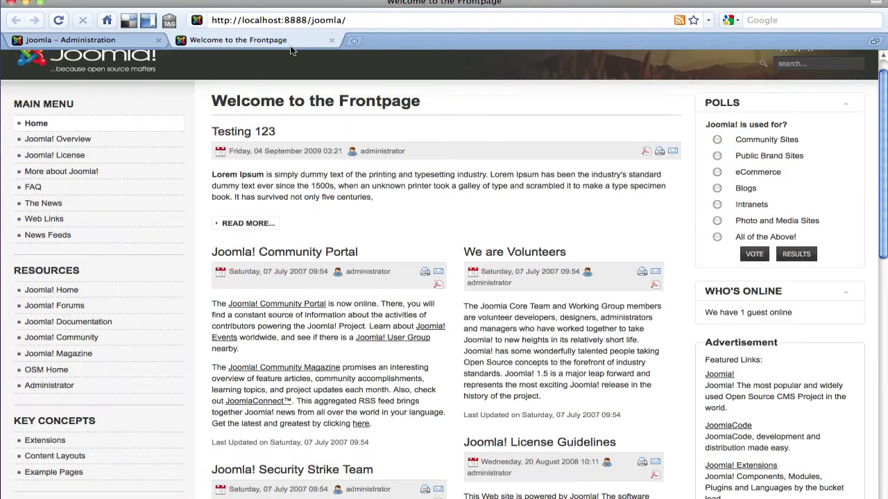
pyautogui.click(58, 22)
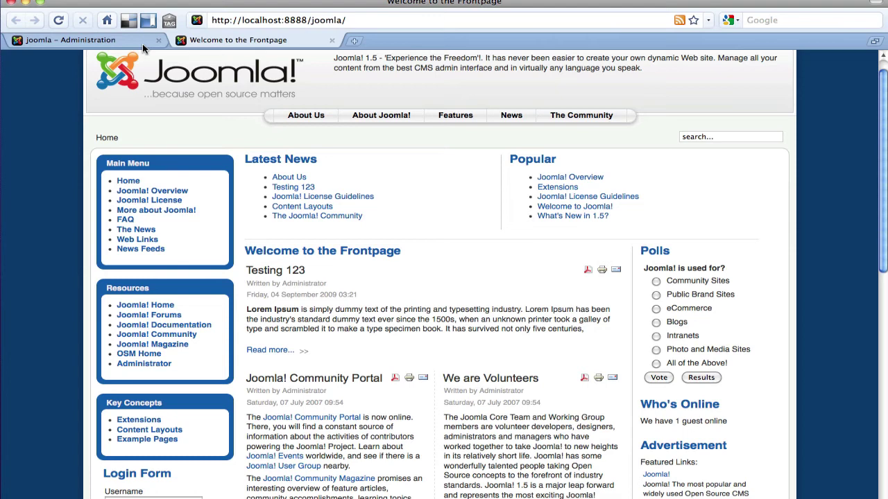
pyautogui.click(116, 42)
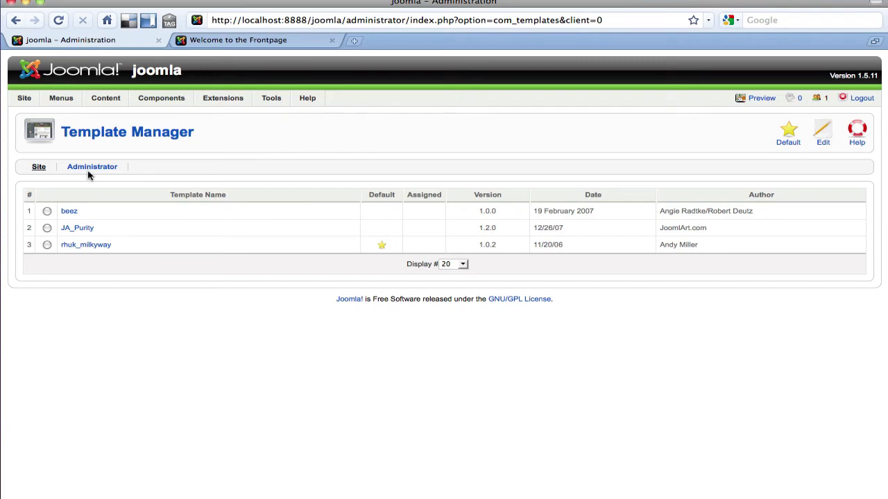
pyautogui.click(46, 245)
# - Open the article "What's New in 1.5?" from the Article Manager and close it without saving
pyautogui.moveTo(219, 104)
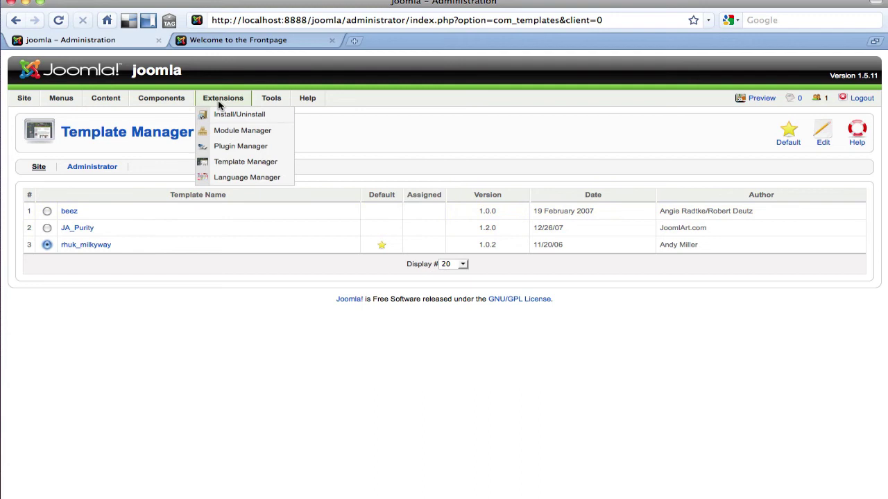
pyautogui.moveTo(275, 101)
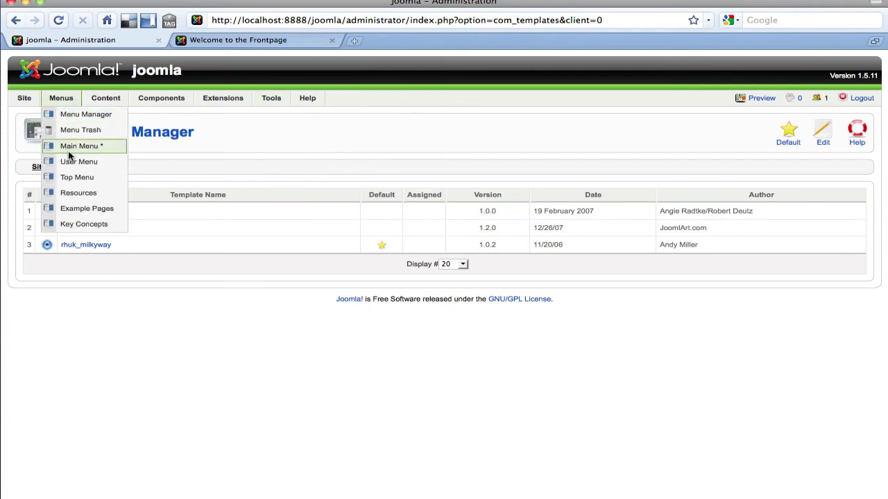
pyautogui.moveTo(90, 101)
pyautogui.click(127, 114)
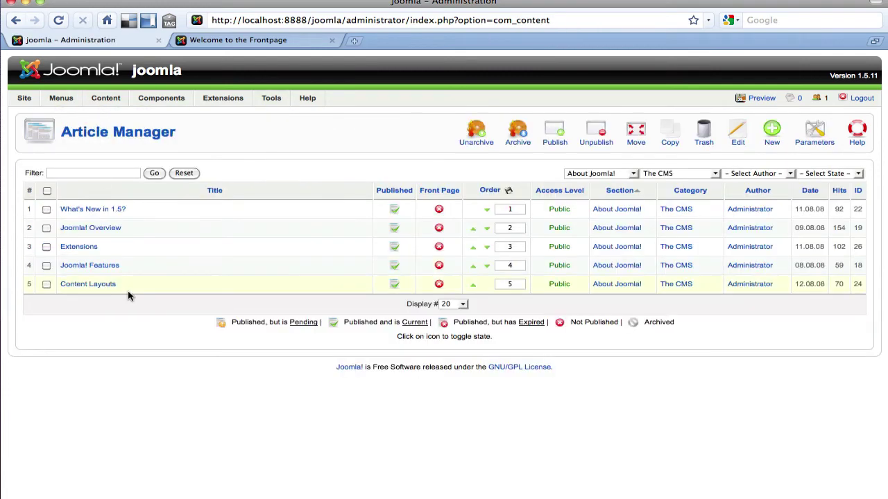
pyautogui.click(109, 214)
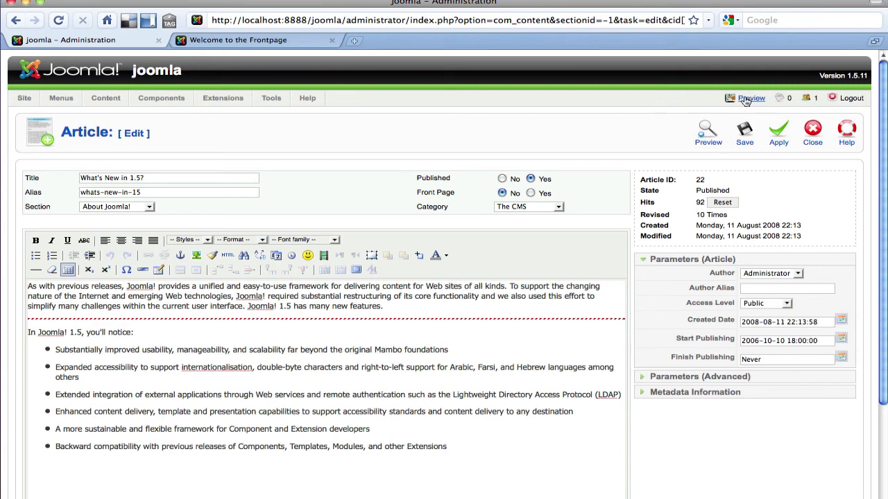
pyautogui.click(812, 132)
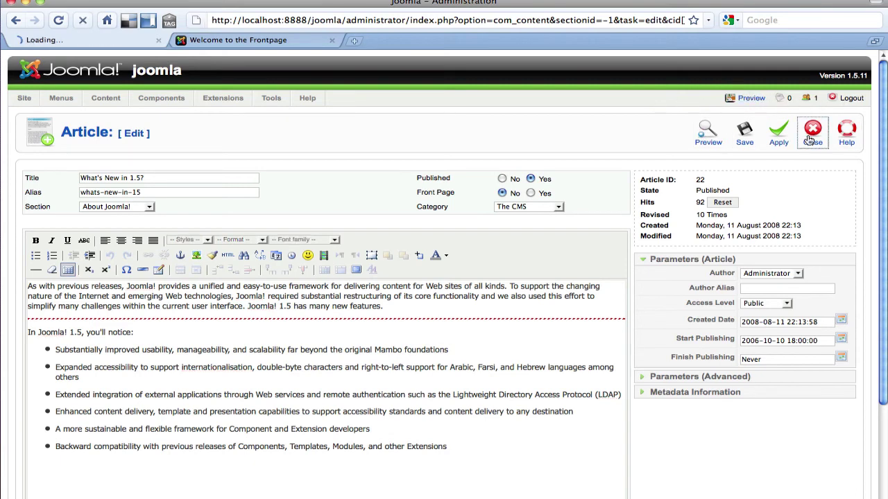
# - Run a Global Check-in to check in all checked-out items
pyautogui.moveTo(155, 101)
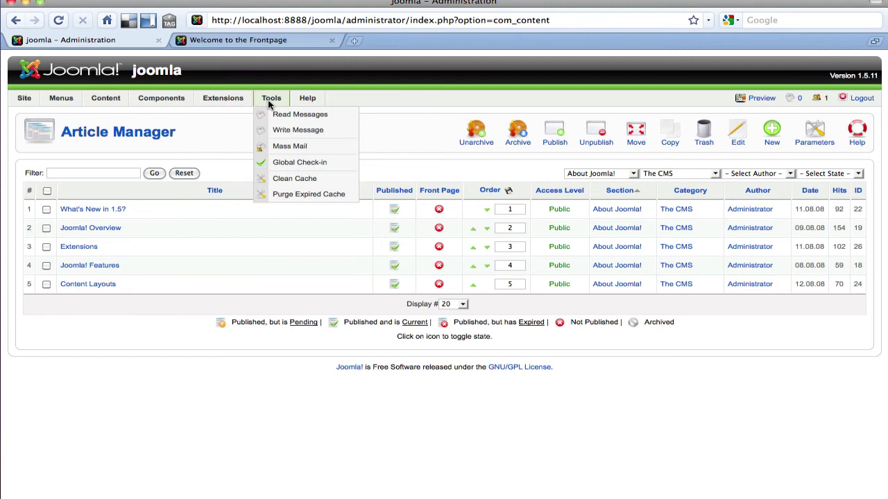
pyautogui.click(285, 163)
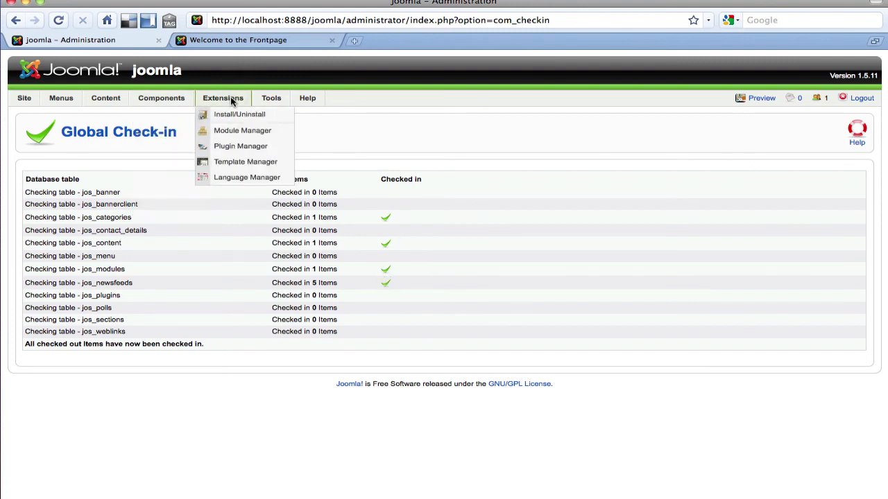
pyautogui.moveTo(270, 100)
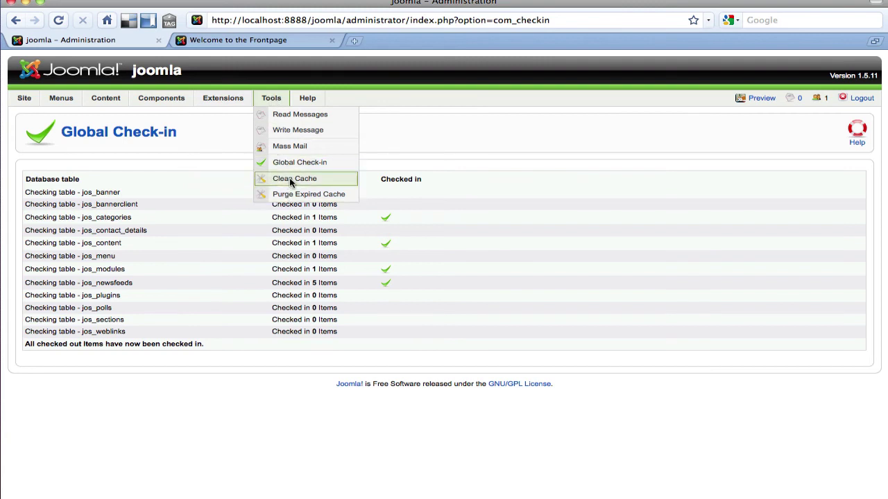
# - Open Joomla! Help and look through its alphabetical index and the What's New in Version 1.5 page
pyautogui.moveTo(305, 97)
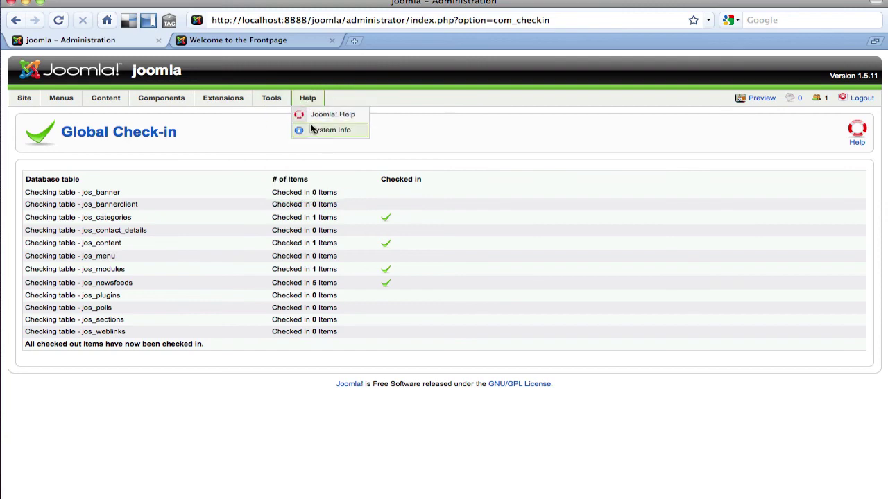
pyautogui.click(316, 120)
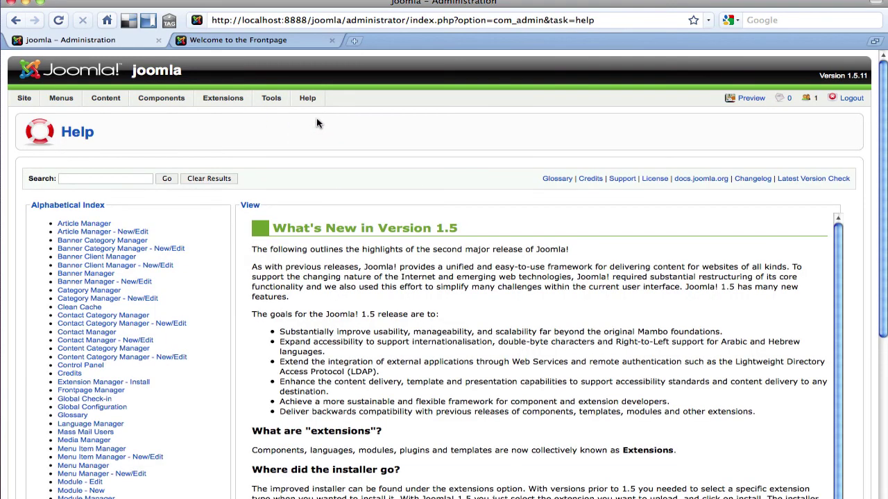
pyautogui.scroll(-2, 317, 123)
pyautogui.scroll(-3, 318, 123)
pyautogui.scroll(5, 318, 122)
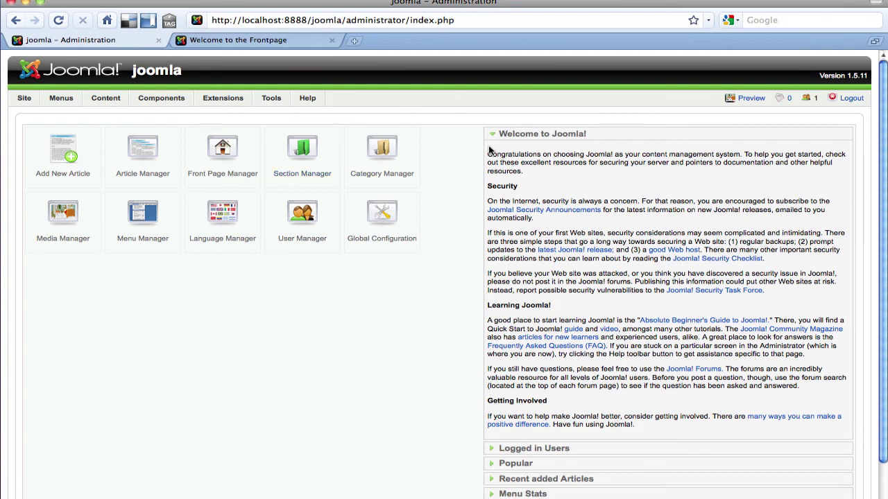
# - Preview the site's front page from the administration area, and close both front page tabs
pyautogui.click(749, 99)
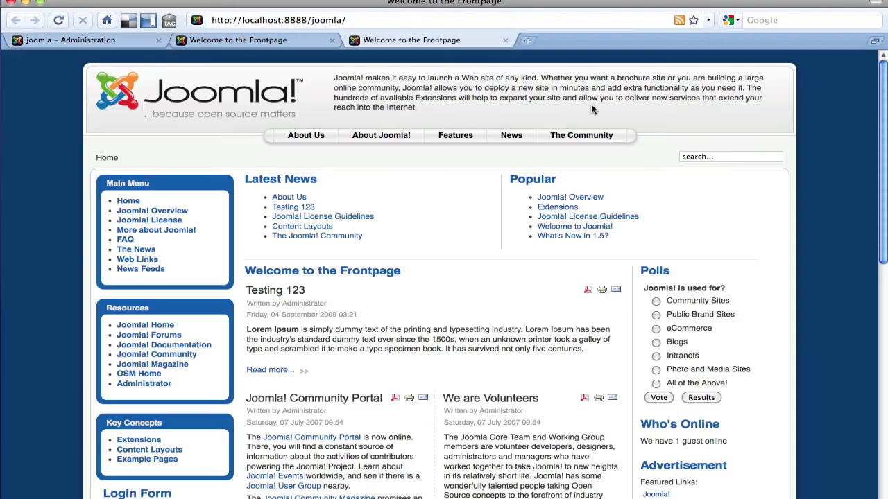
pyautogui.click(506, 41)
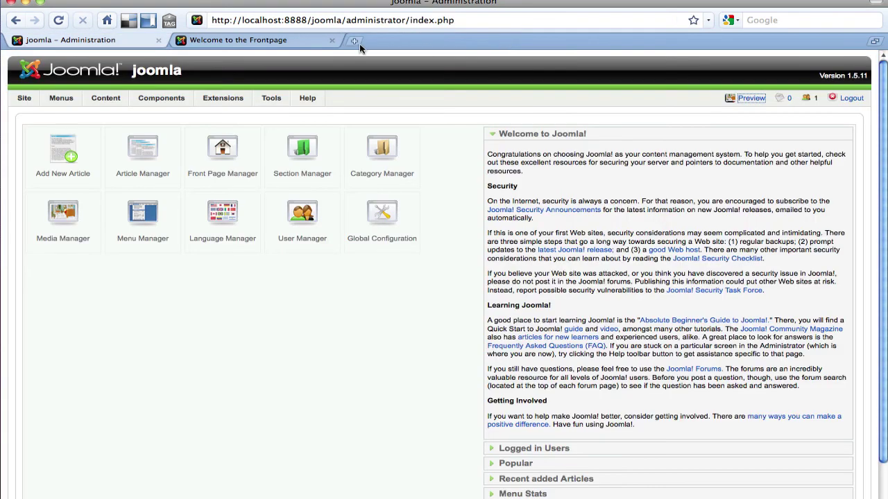
pyautogui.click(332, 40)
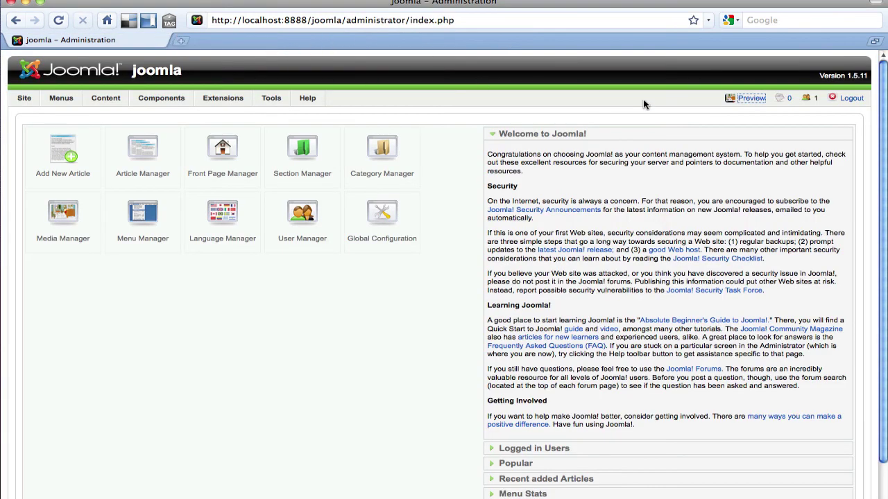
# - View the Private Messaging inbox and return to the Control Panel
pyautogui.click(783, 100)
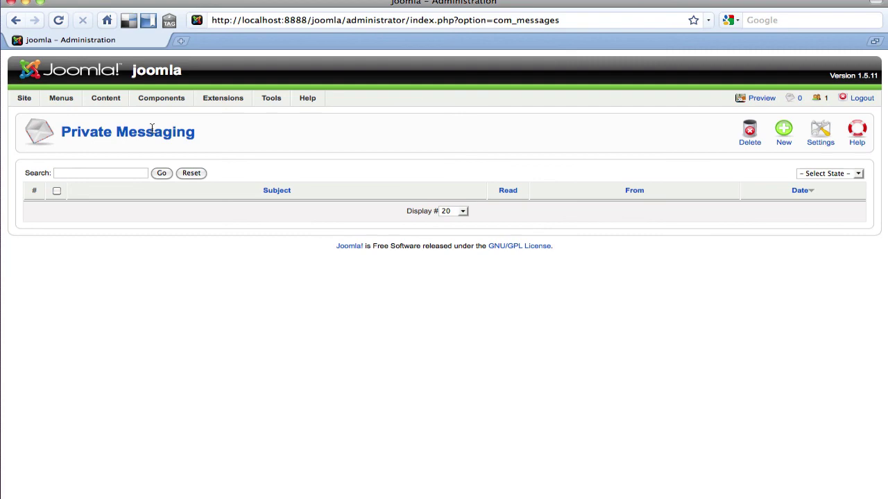
pyautogui.moveTo(25, 101)
pyautogui.click(27, 118)
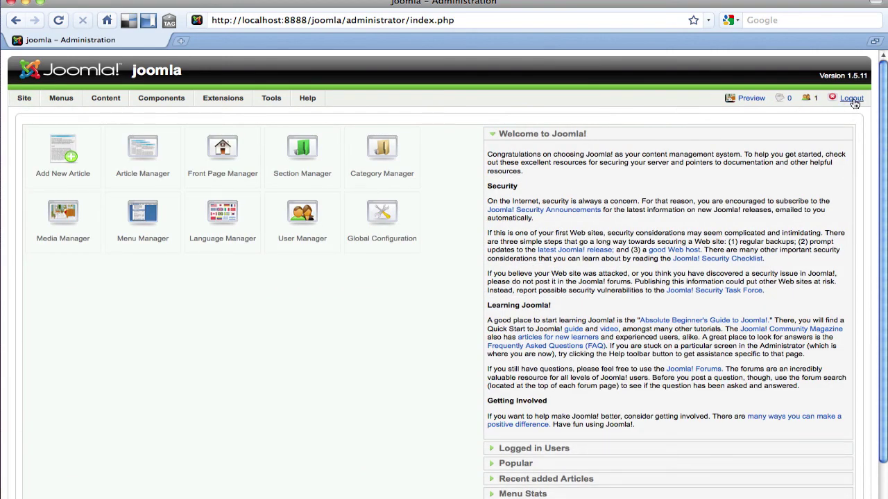
# - Look over the Control Panel page and collapse its "Welcome to Joomla!" section
pyautogui.scroll(-2, 866, 138)
pyautogui.scroll(2, 872, 156)
pyautogui.click(494, 136)
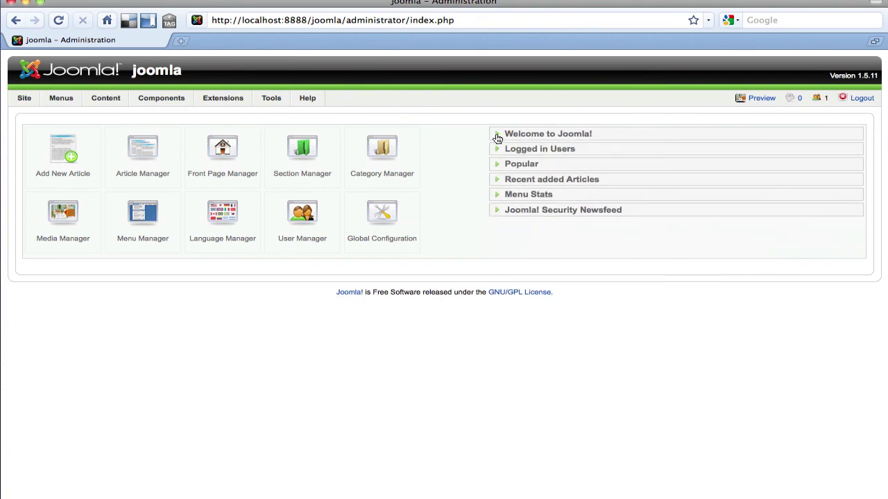